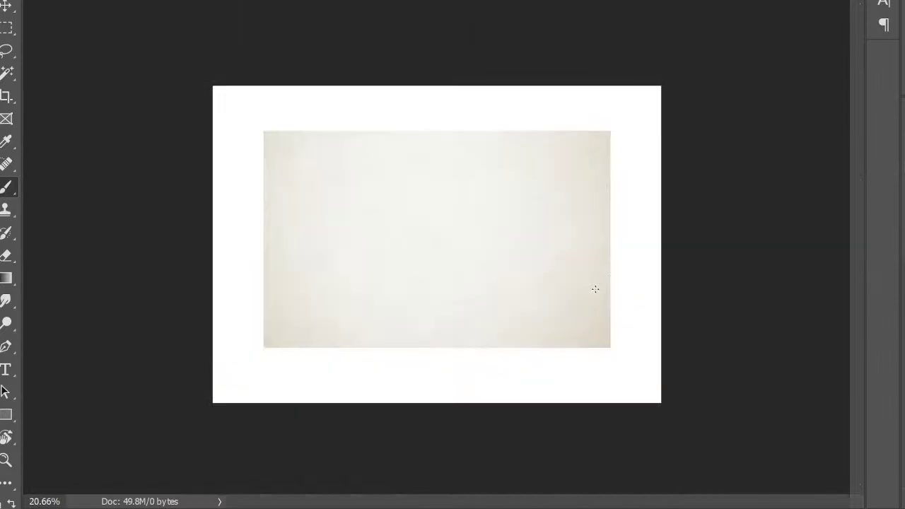
Step: Move the paper texture to the canvas's lower-left corner and scale it to fill the whole canvas
drag(525, 307, 466, 366)
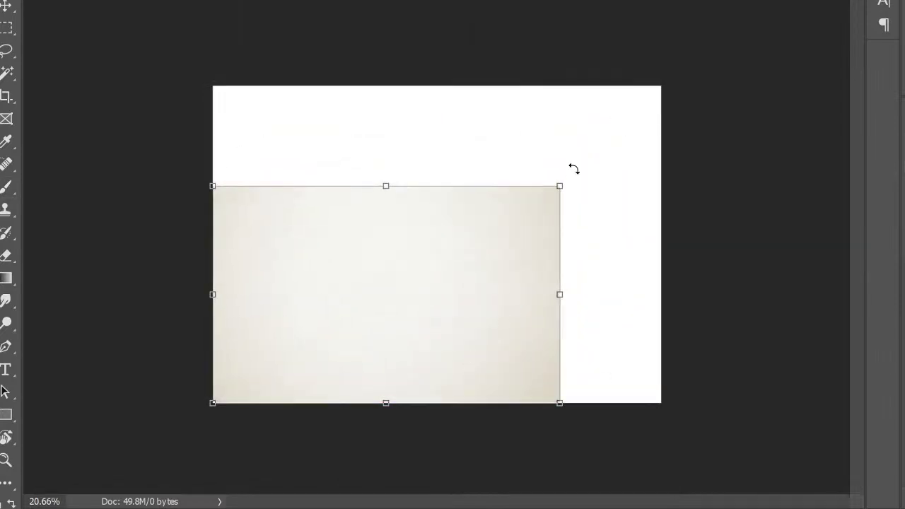
drag(561, 186, 661, 85)
key(Return)
key(b)
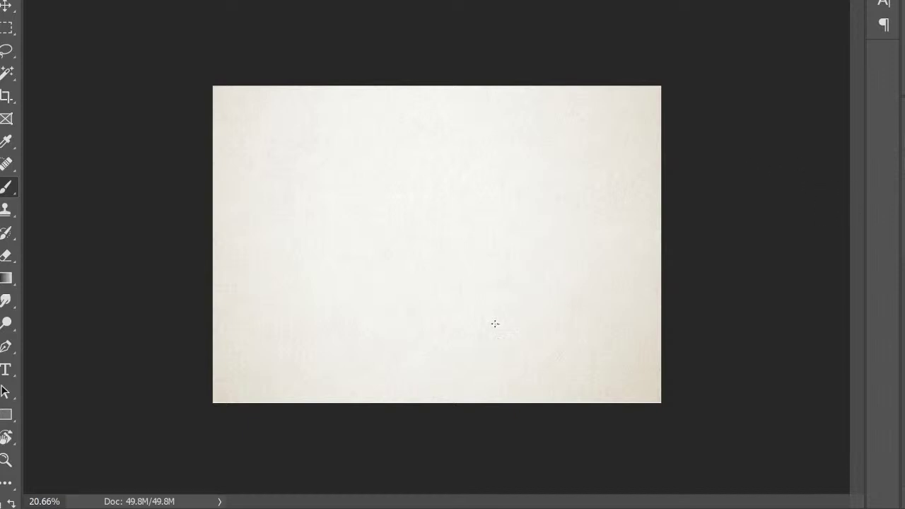
scroll(496, 323, up, 3)
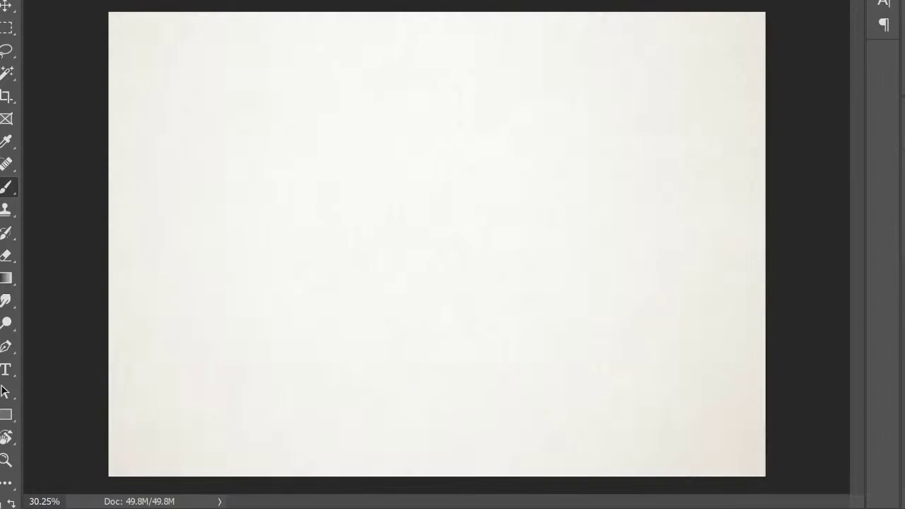
key(i)
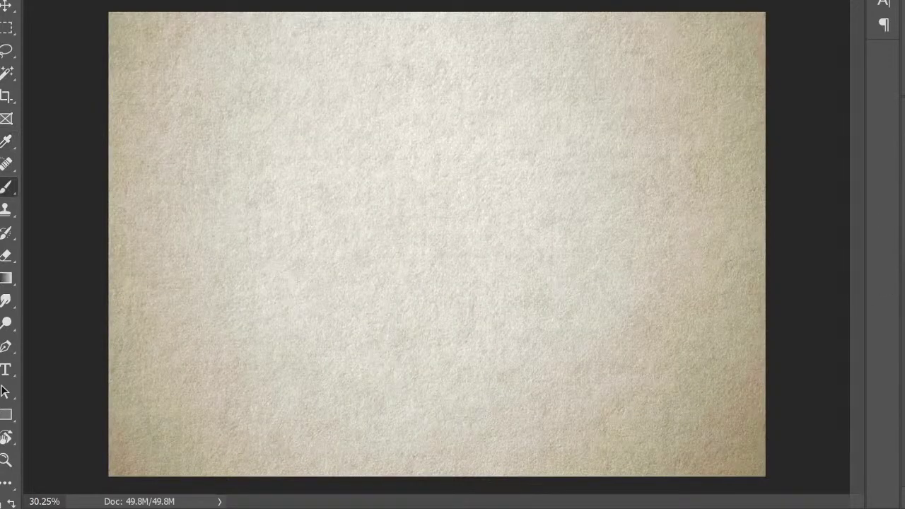
key(b)
key(i)
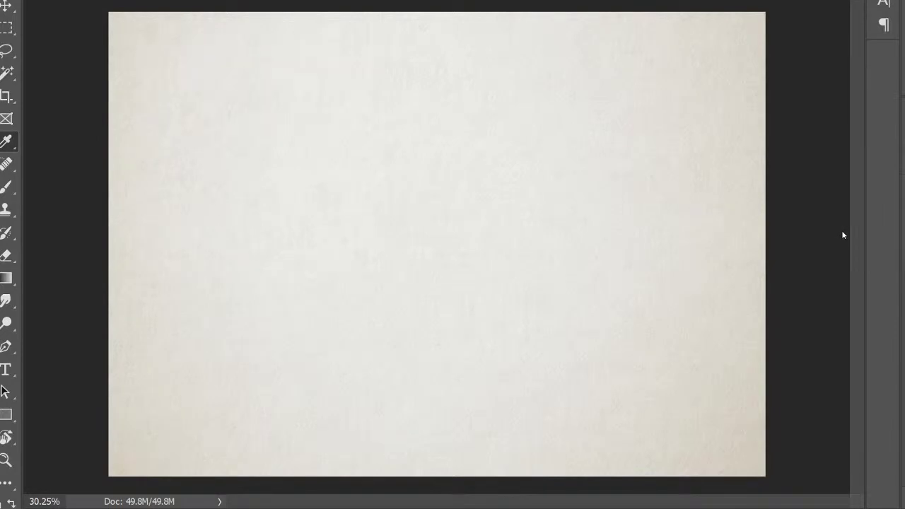
key(b)
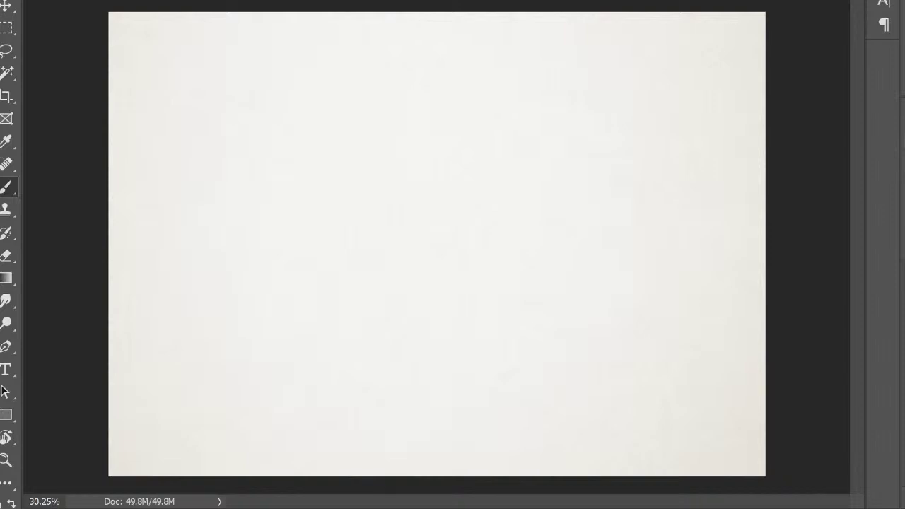
Step: Try a diagonal brush stroke on the paper and undo it
scroll(452, 242, up, 2)
drag(256, 175, 357, 278)
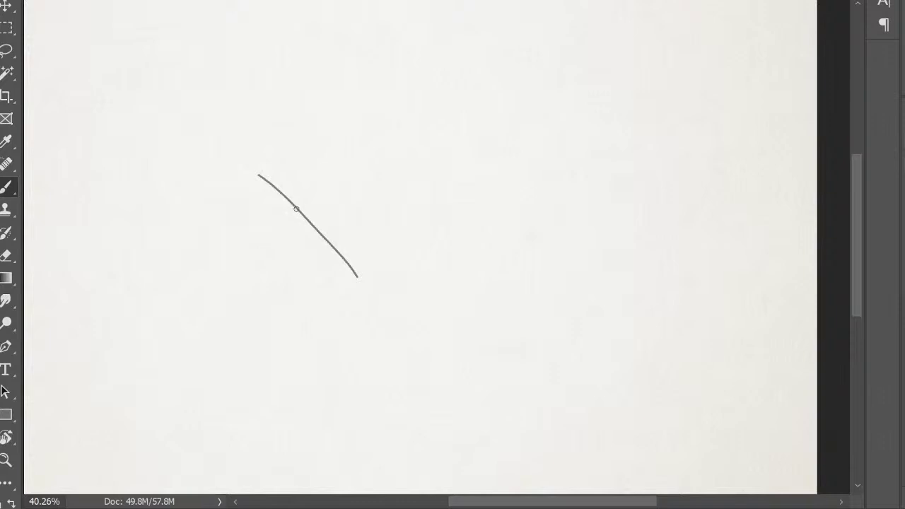
key(ctrl+z)
Step: Adjust the brush size and test it with a short stroke on the paper, undoing the stroke
drag(251, 224, 436, 376)
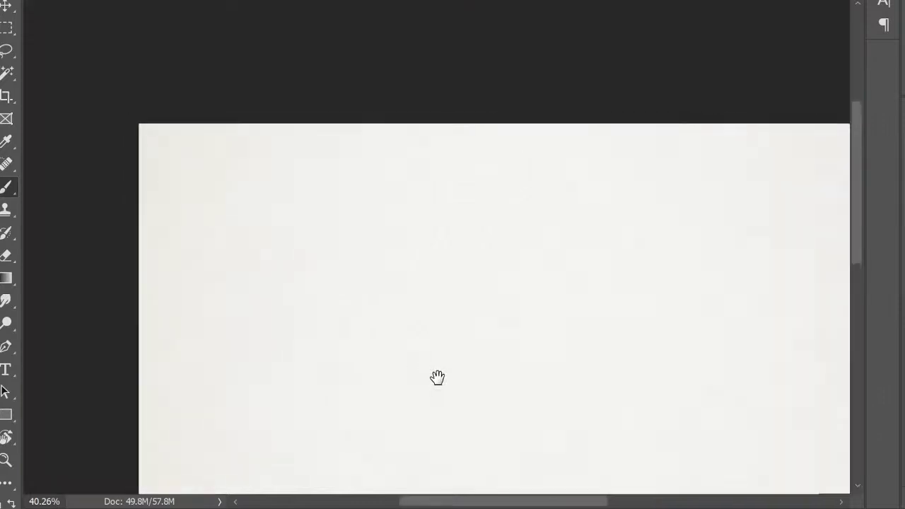
key(bracketleft)
key(bracketleft)
key(bracketleft)
key(bracketleft)
key(bracketleft)
key(bracketleft)
mouse_move(493, 229)
mouse_down()
mouse_move(489, 308)
mouse_move(518, 346)
mouse_up()
key(ctrl+z)
Step: Try out the brush with a looping scribble and another short stroke, undoing both
scroll(507, 289, up, 2)
mouse_move(523, 220)
mouse_down()
mouse_move(500, 309)
mouse_move(565, 311)
mouse_move(550, 352)
mouse_up()
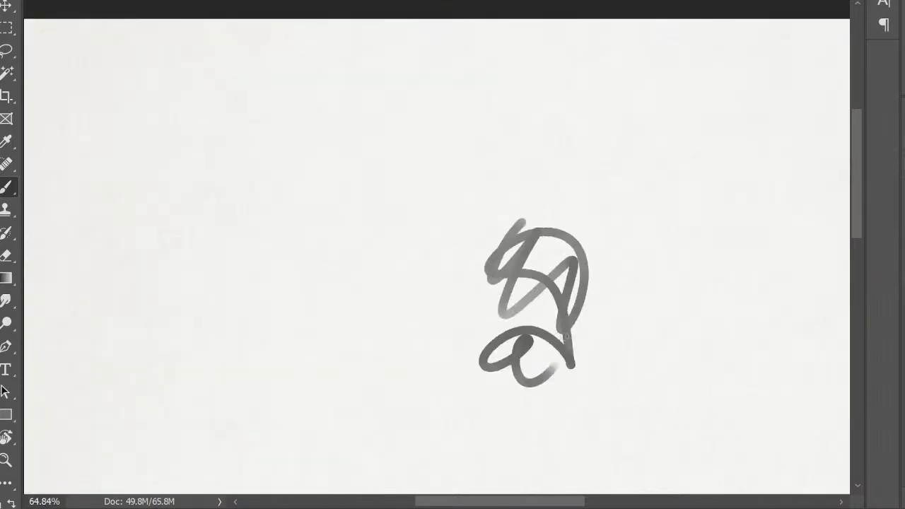
scroll(531, 345, up, 3)
scroll(527, 346, up, 2)
key(ctrl+z)
scroll(515, 347, down, 3)
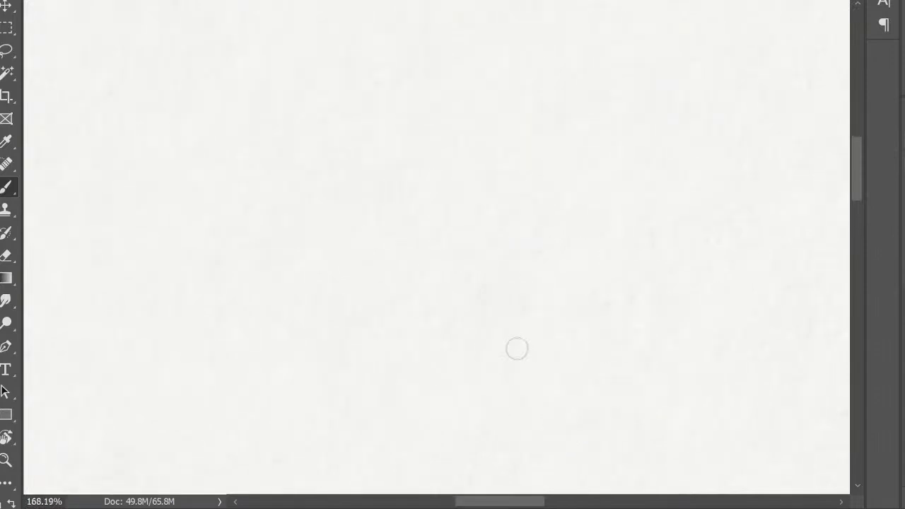
mouse_move(429, 215)
mouse_down()
mouse_move(473, 157)
mouse_move(443, 280)
mouse_up()
key(ctrl+z)
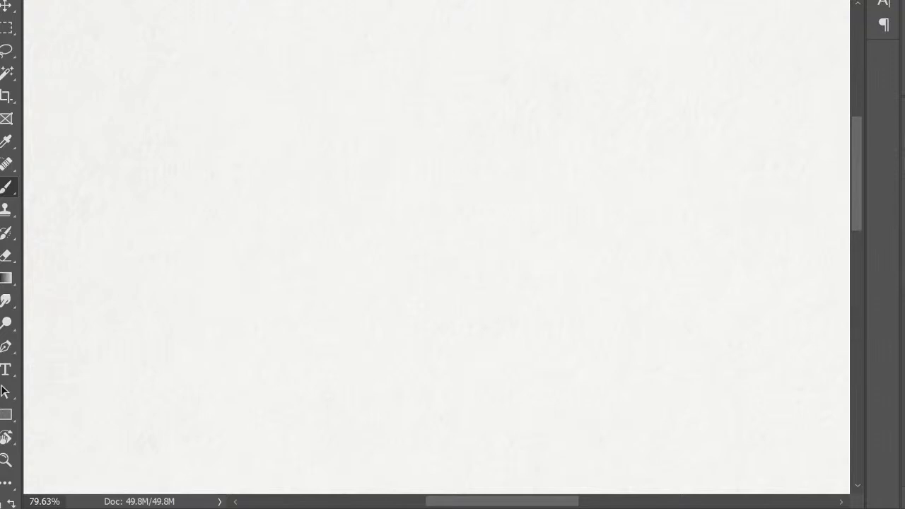
Step: Start the sketch with two short, roughly parallel slanted strokes in the upper middle of the paper
drag(442, 182, 485, 136)
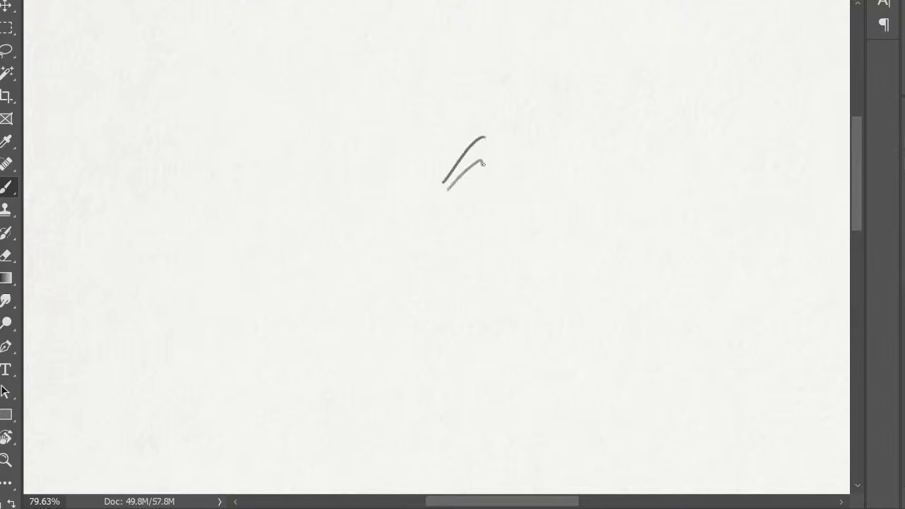